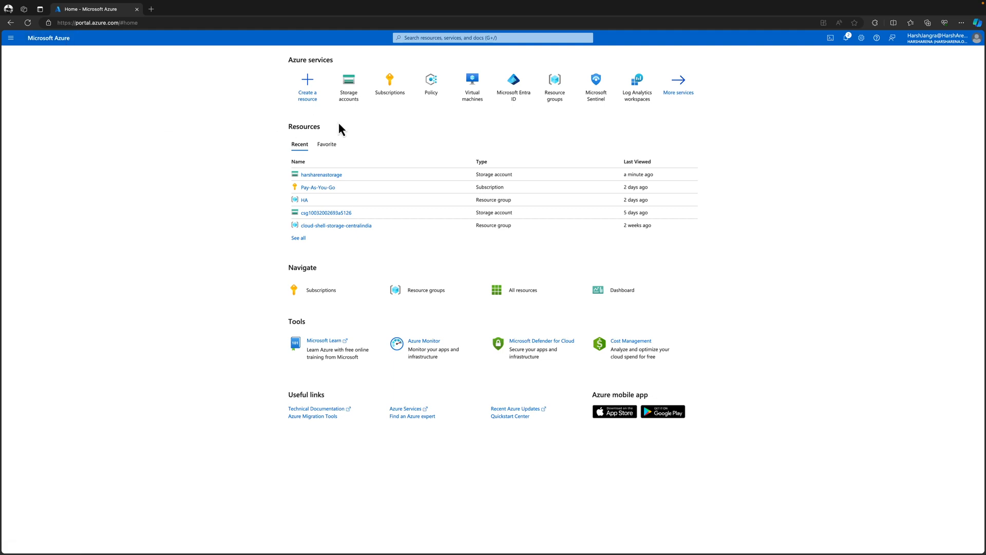
# Open the harsharenastorage storage account and display its blob containers
pyautogui.moveTo(354, 106)
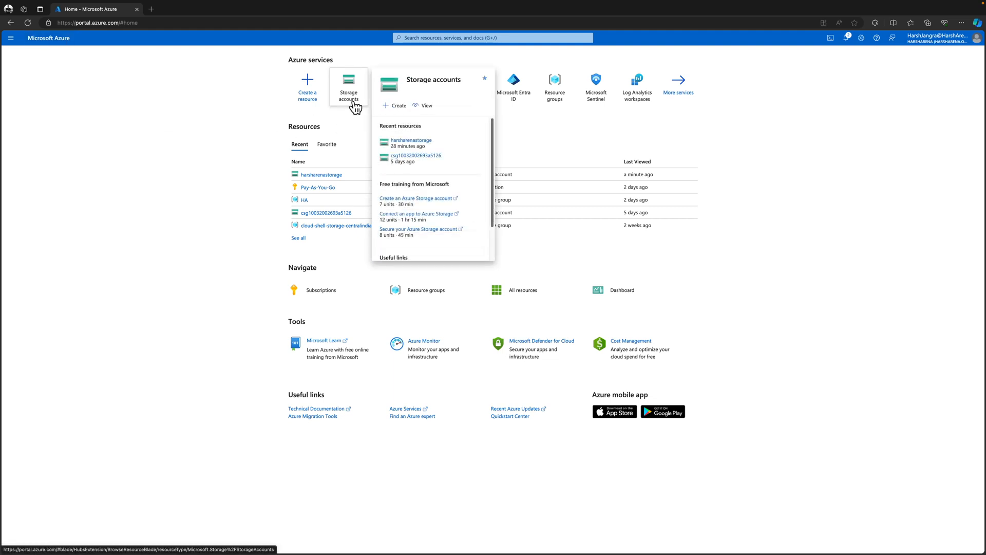
pyautogui.click(354, 103)
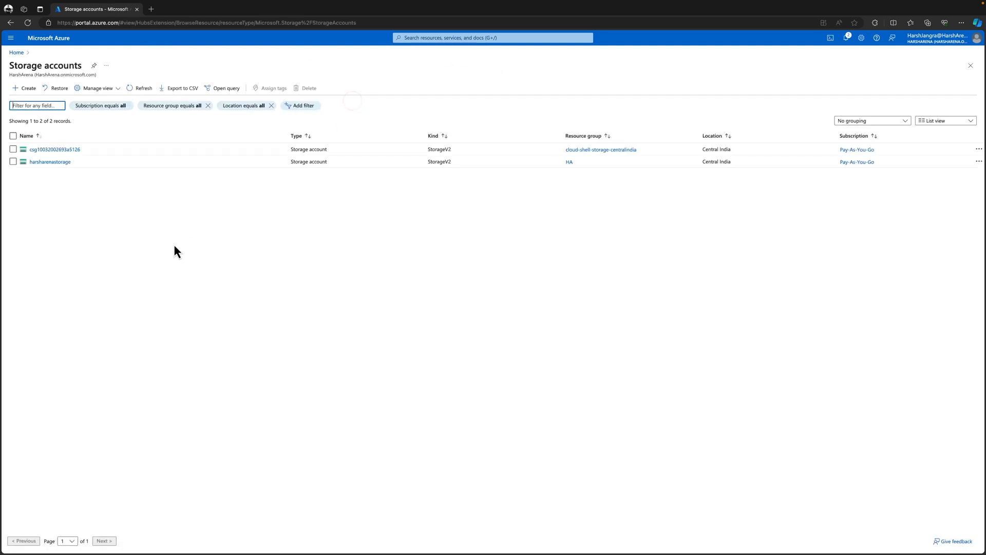
pyautogui.click(60, 162)
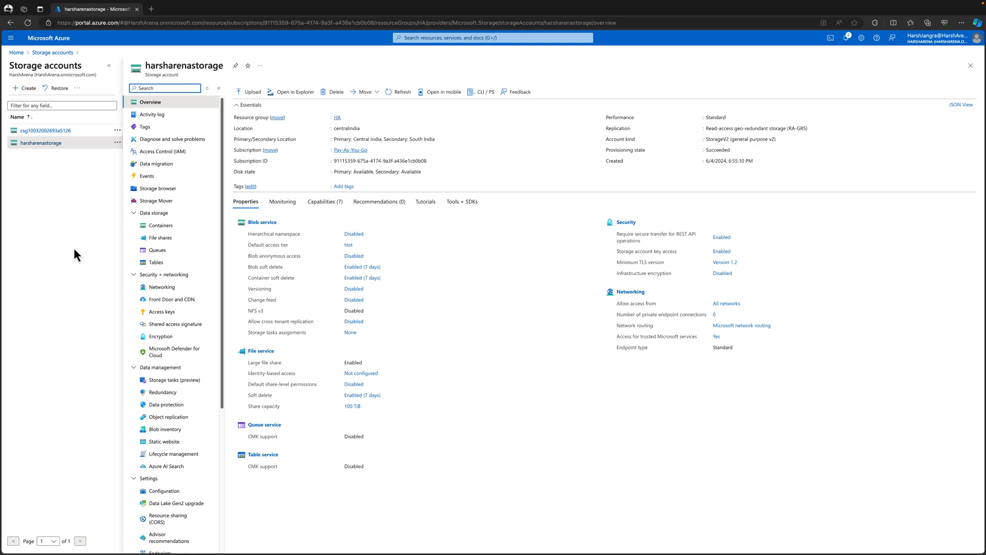
pyautogui.click(279, 224)
pyautogui.doubleClick(279, 224)
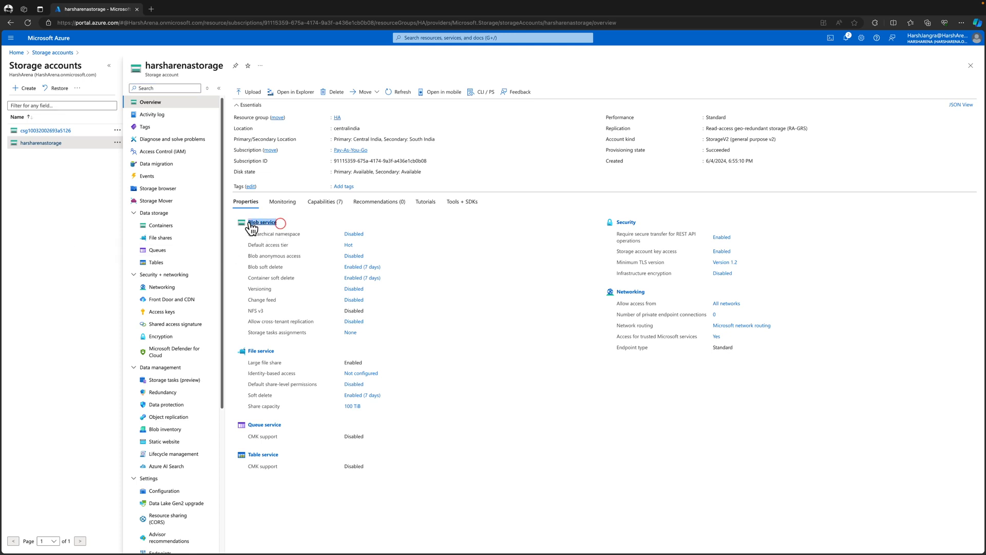
pyautogui.click(184, 231)
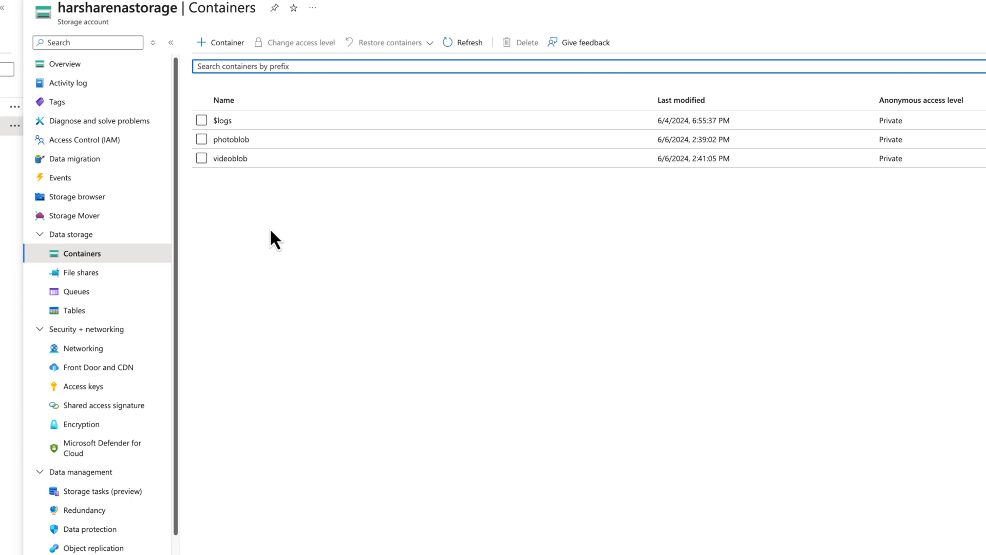
# Inspect the properties of the _DSC7267.NEF blob in the photoblob container, then return to the container list
pyautogui.click(237, 141)
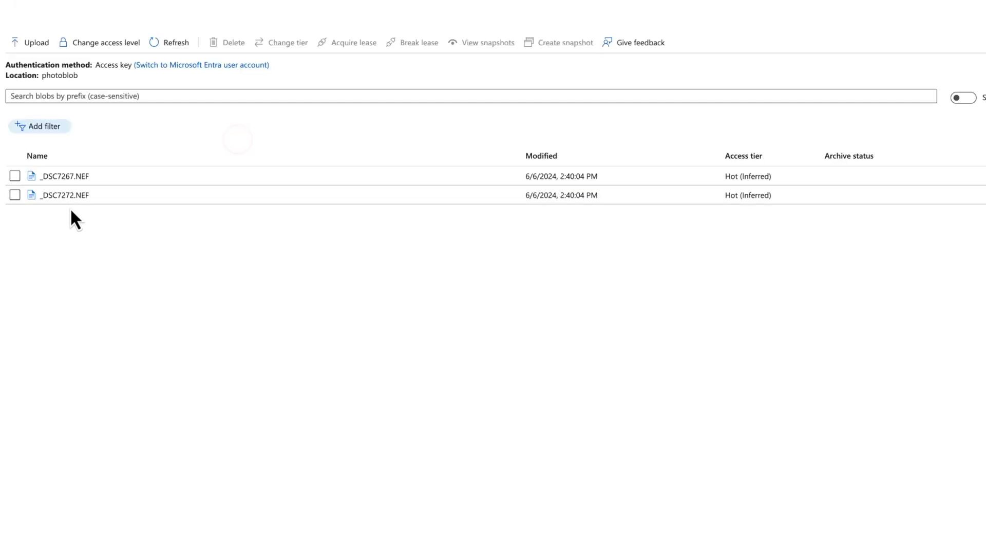
pyautogui.click(61, 178)
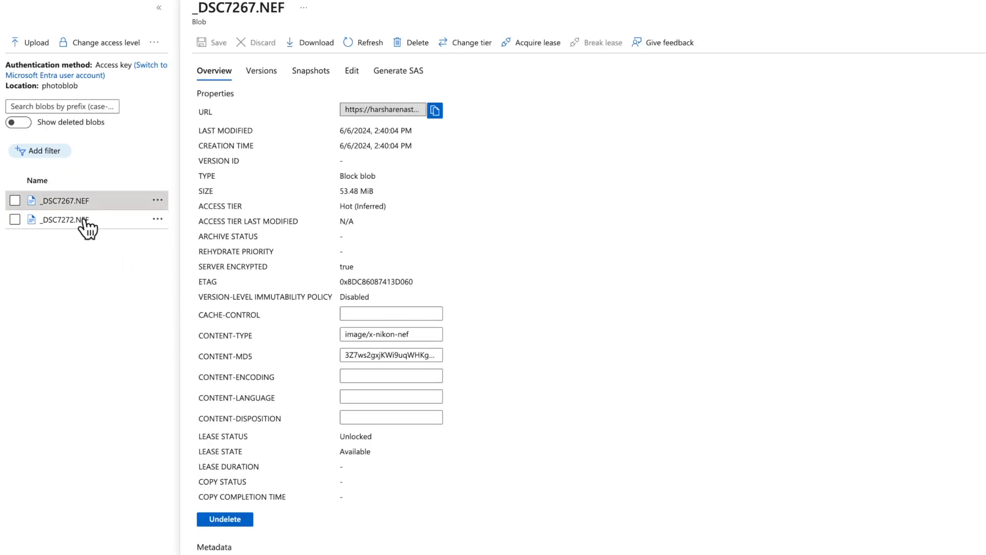
pyautogui.click(62, 230)
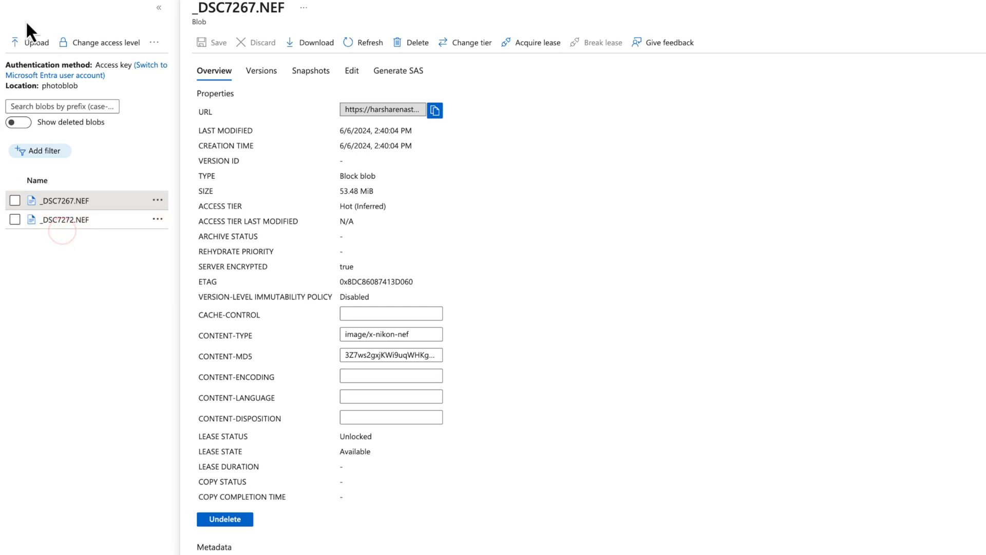
pyautogui.click(48, 1)
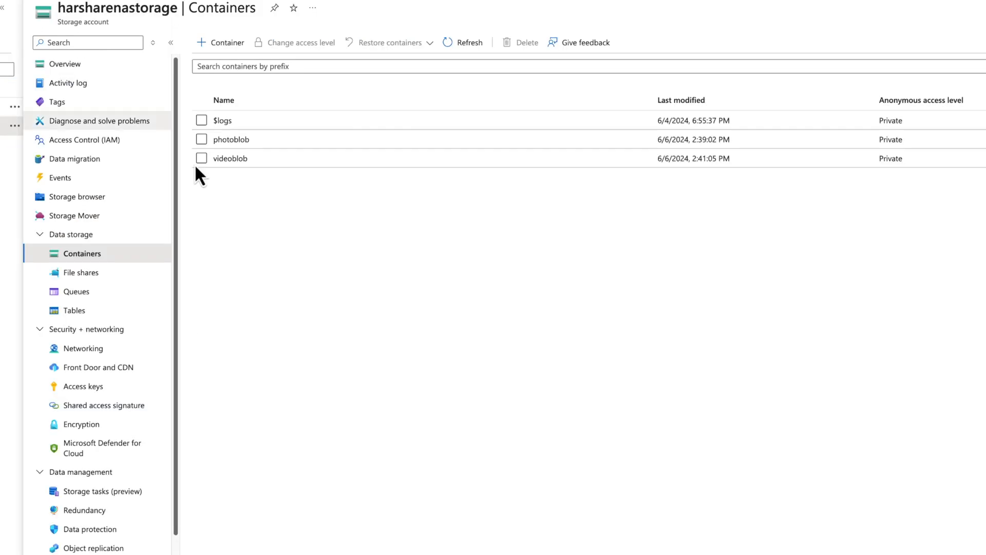
# Open the properties of DSC_8051.MOV in the videoblob container and examine its content type
pyautogui.click(234, 158)
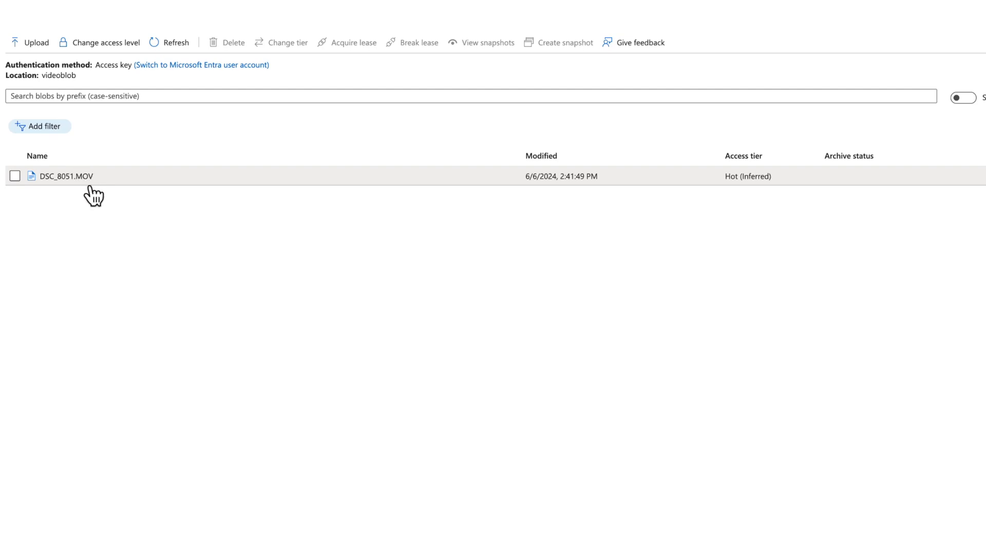
pyautogui.click(16, 176)
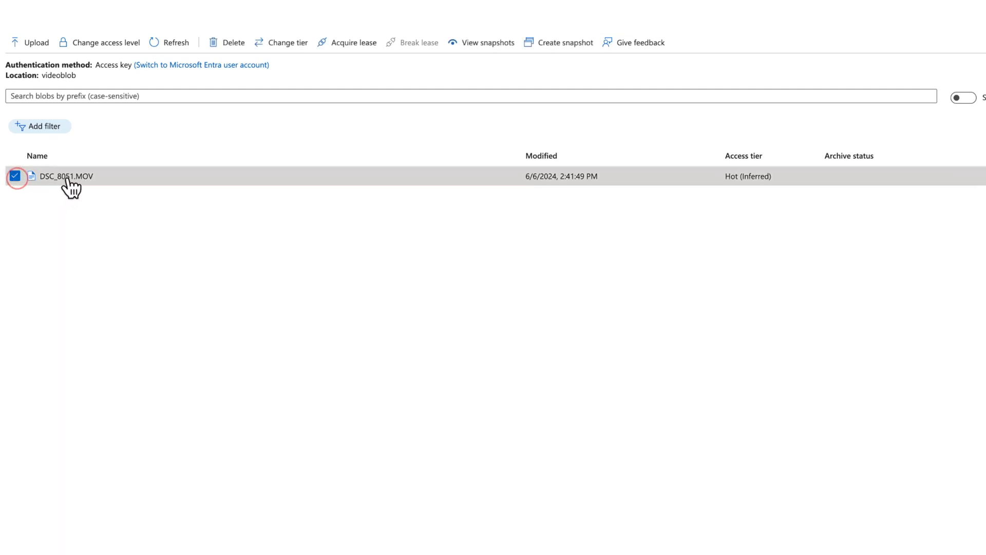
pyautogui.click(66, 177)
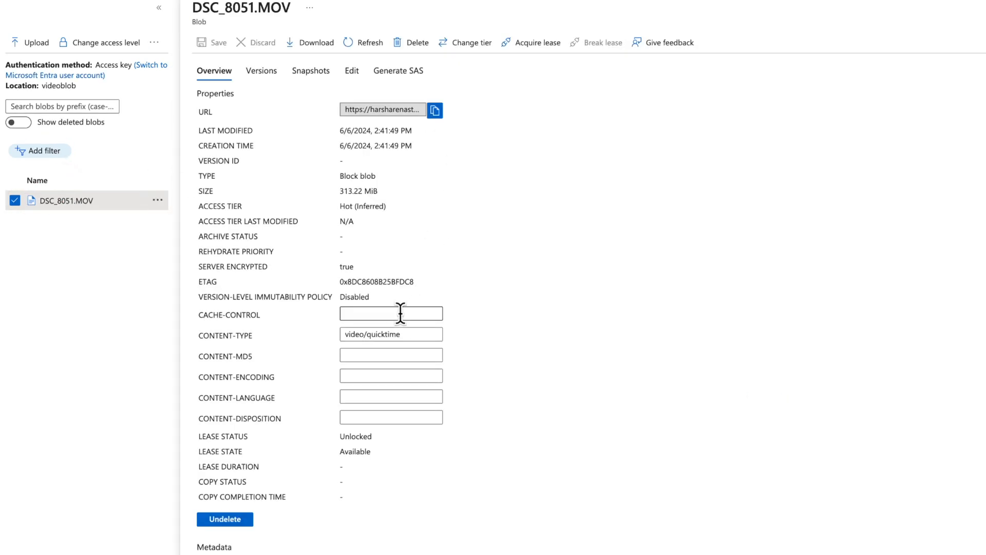
pyautogui.click(406, 333)
pyautogui.doubleClick(408, 332)
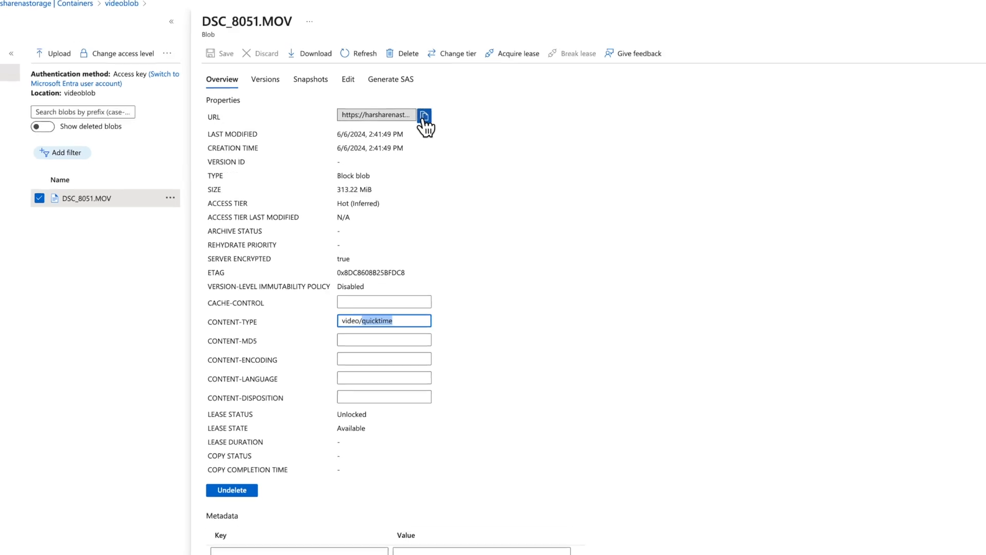
# Copy the URL of DSC_8051.MOV and test anonymous access to it in a separate browser tab, closing the tab when done
pyautogui.click(424, 116)
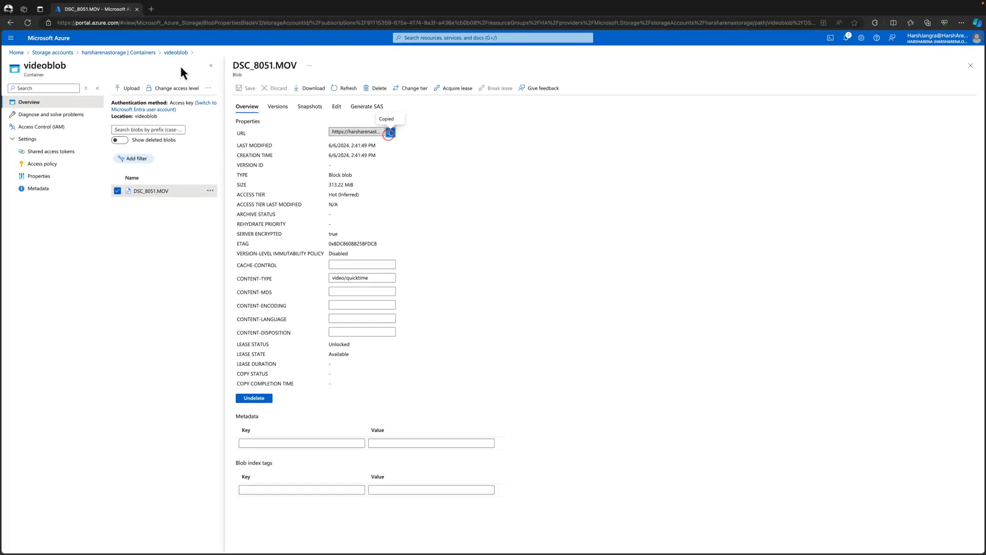
pyautogui.click(151, 9)
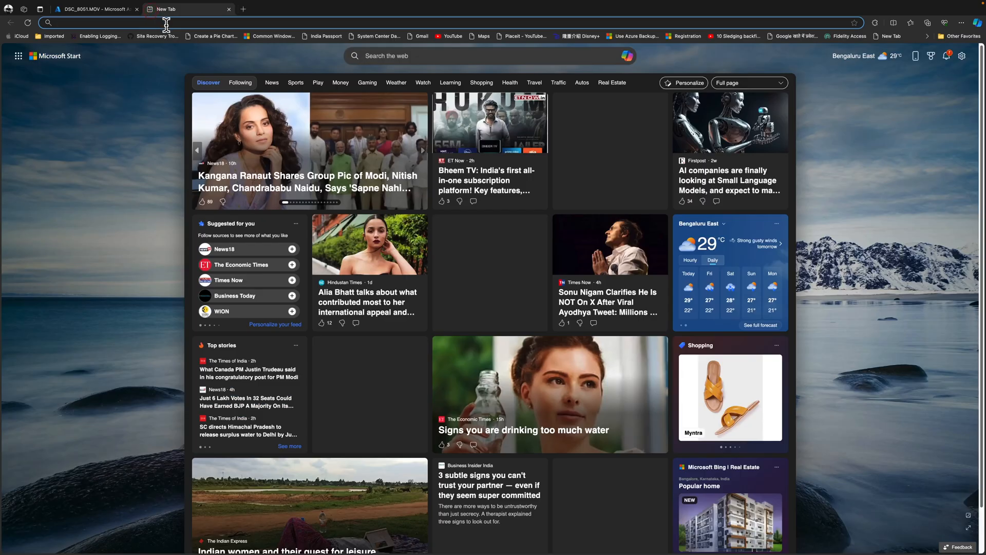
pyautogui.hotkey('ctrl', 'v')
pyautogui.press('Return')
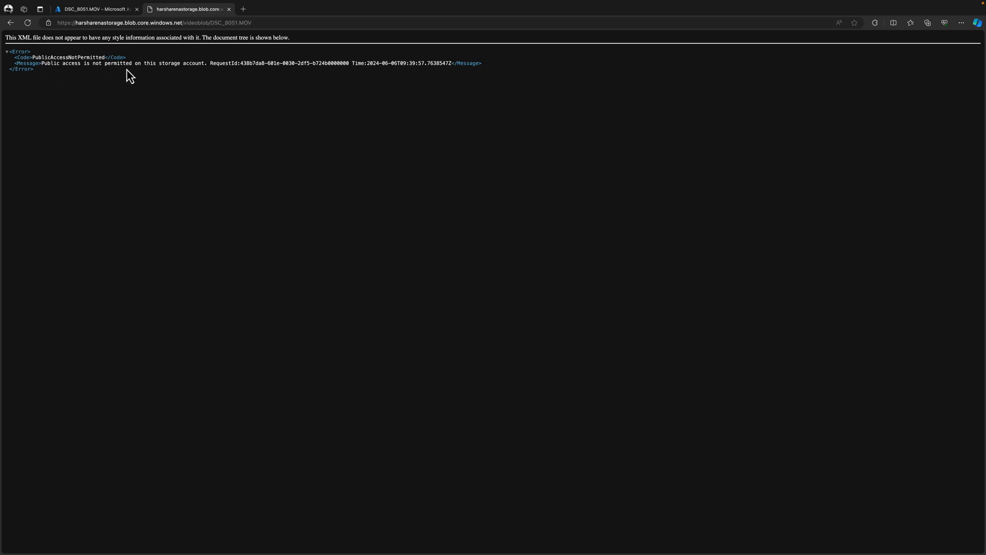
pyautogui.click(228, 10)
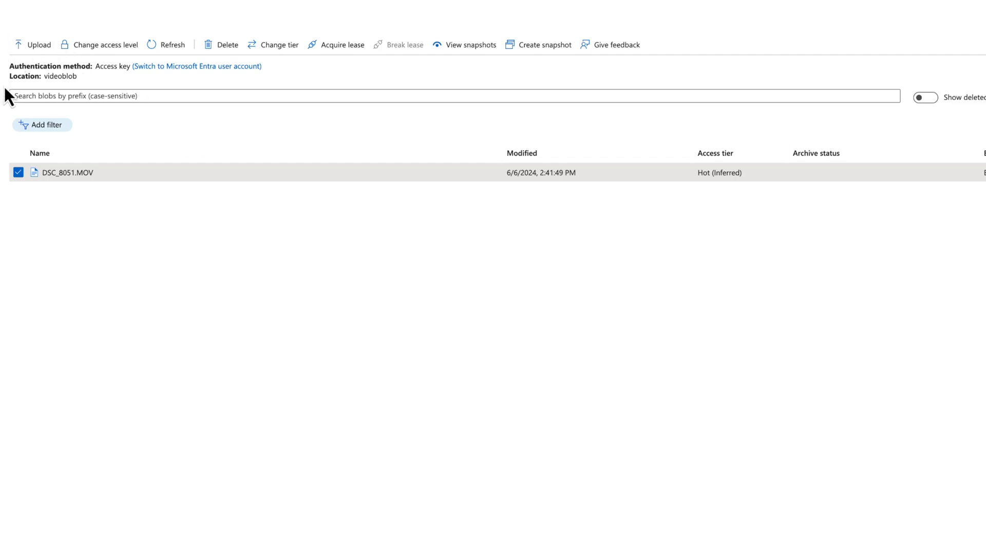
# Check the anonymous access level setting of the videoblob container and its explanatory note, then cancel without changing it
pyautogui.click(78, 46)
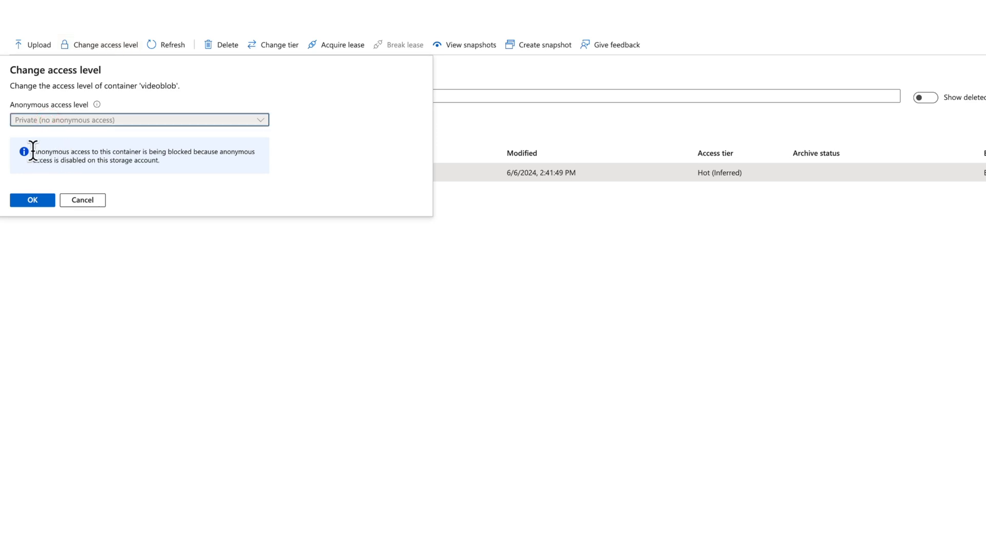
pyautogui.moveTo(33, 151); pyautogui.dragTo(153, 165)
pyautogui.click(176, 165)
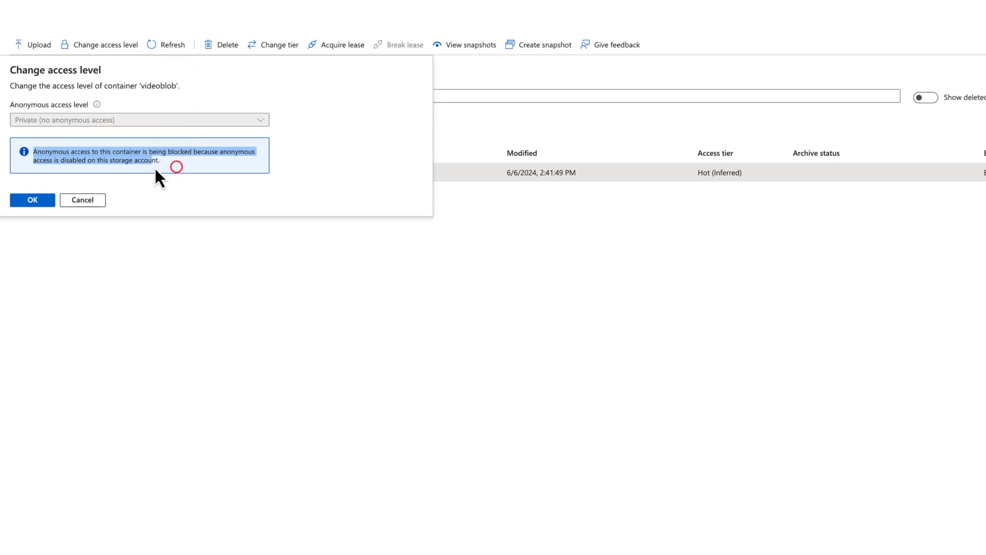
pyautogui.click(99, 200)
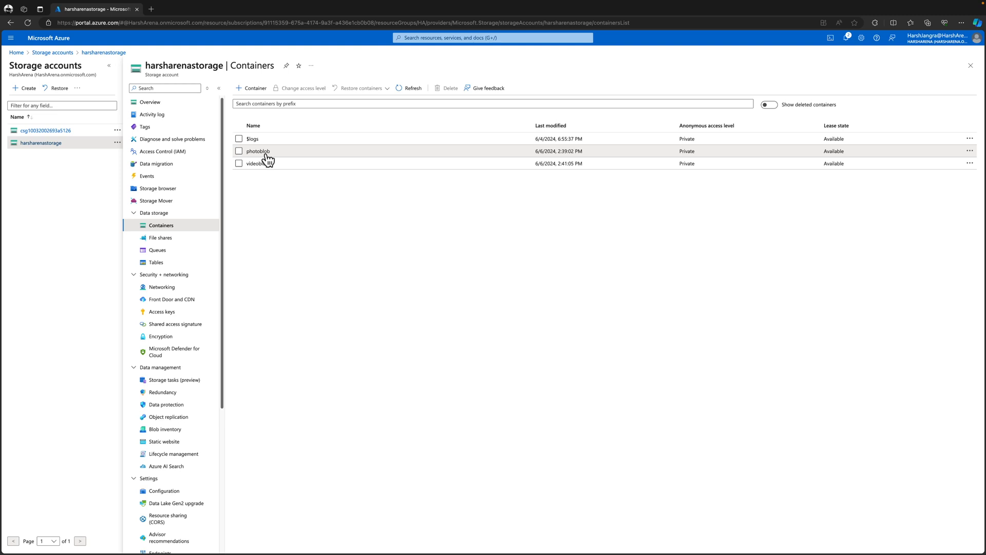
# Open the access control of the photoblob container and filter its available roles by "blob"
pyautogui.click(265, 154)
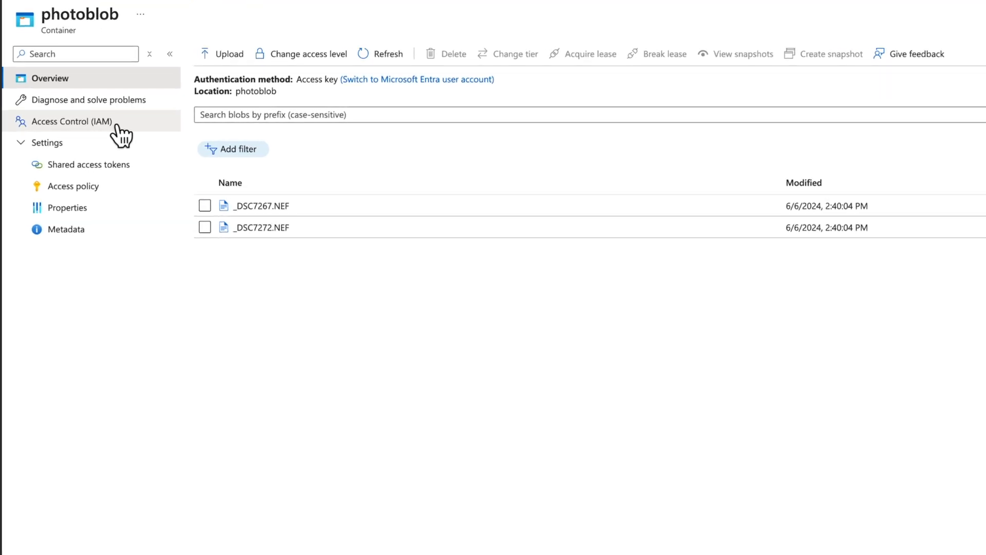
pyautogui.click(118, 126)
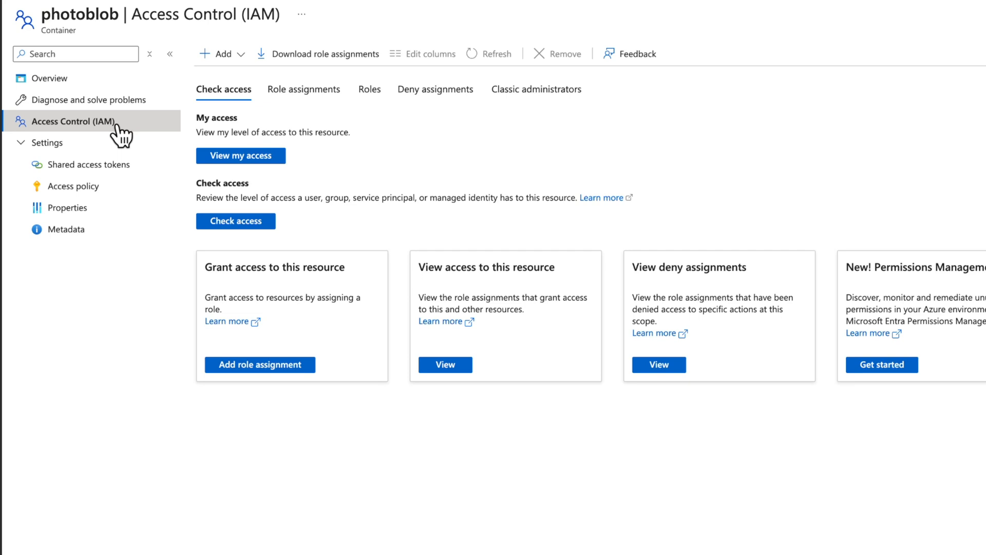
pyautogui.click(369, 91)
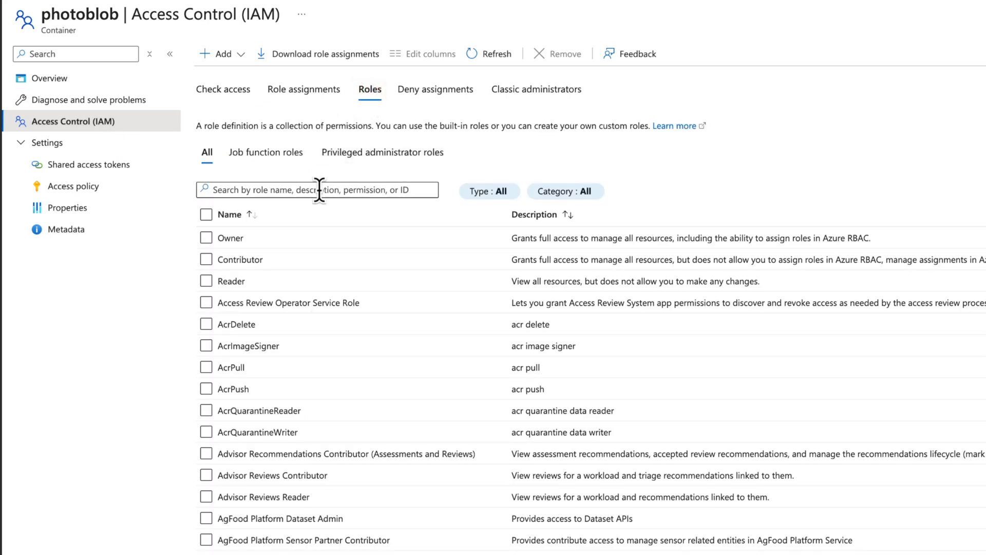
pyautogui.click(319, 190)
pyautogui.write('blob')
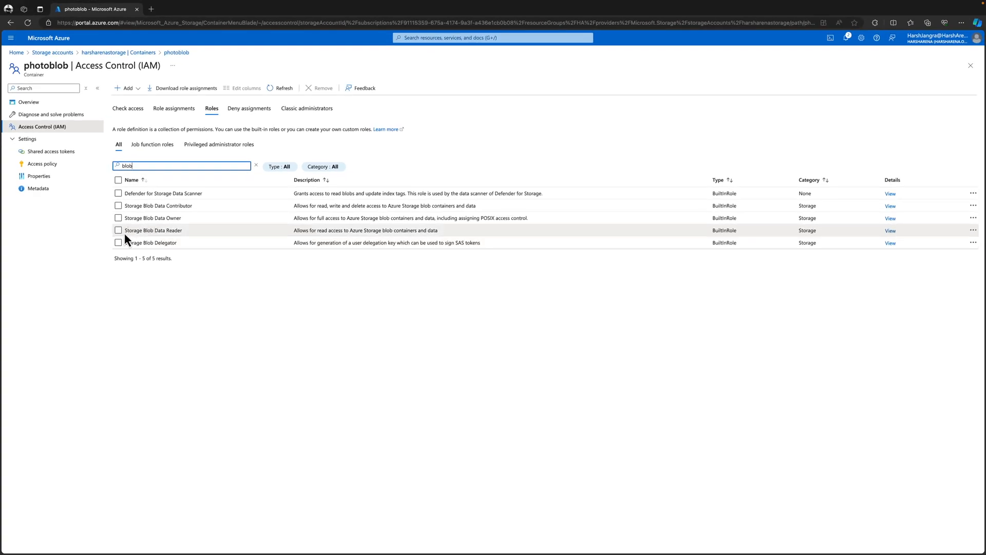
# Review the permissions, JSON definition and assignments of the Storage Blob Data Reader role, then close its details
pyautogui.click(116, 231)
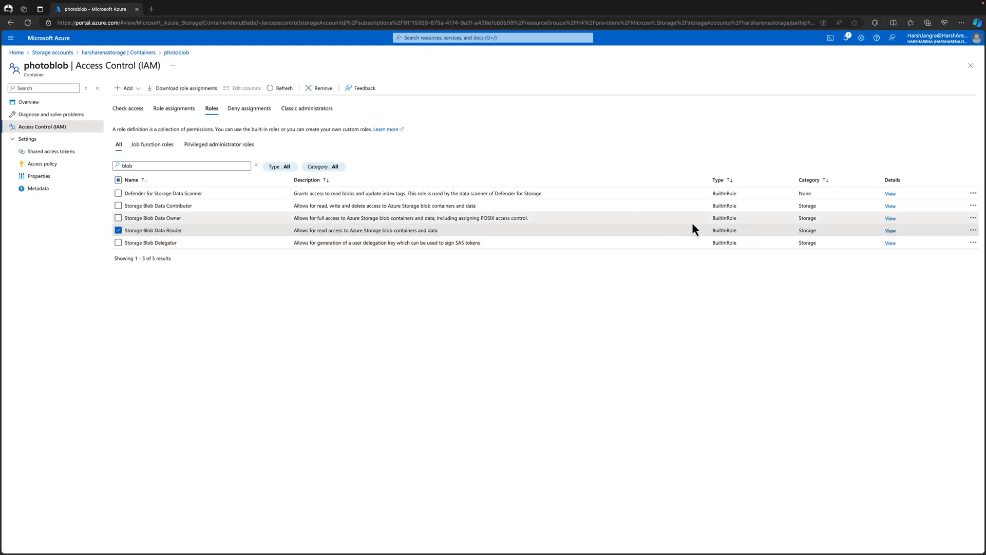
pyautogui.click(890, 231)
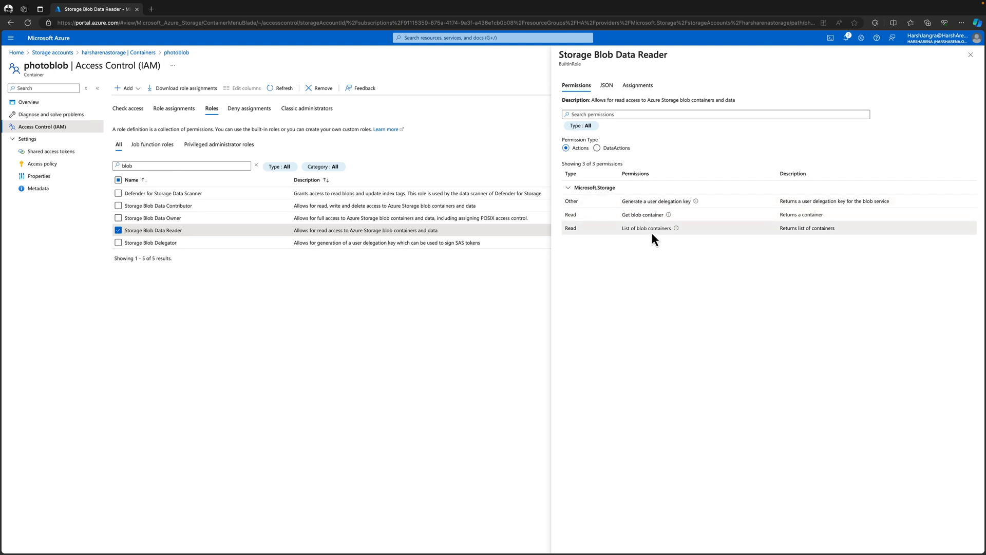
pyautogui.click(606, 86)
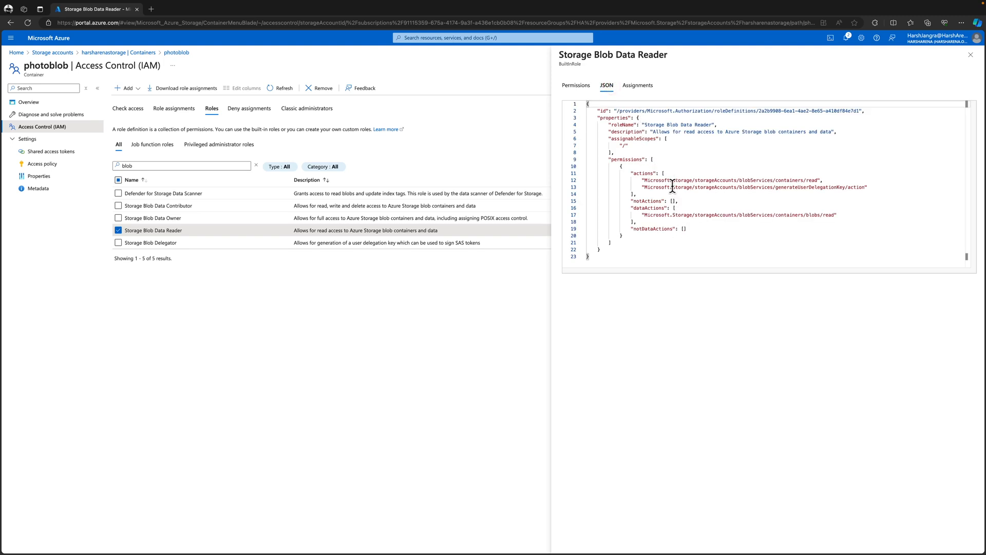
pyautogui.click(645, 87)
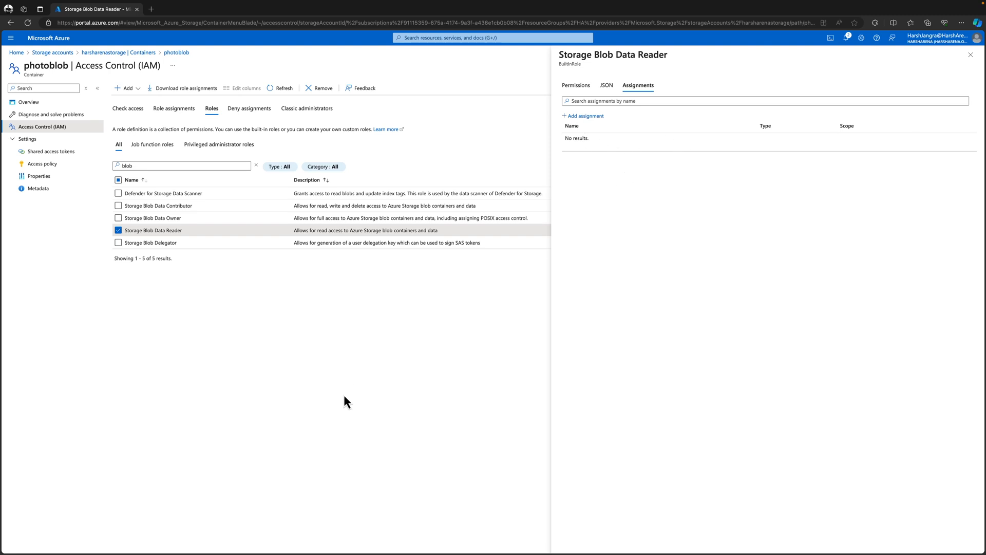
pyautogui.click(970, 55)
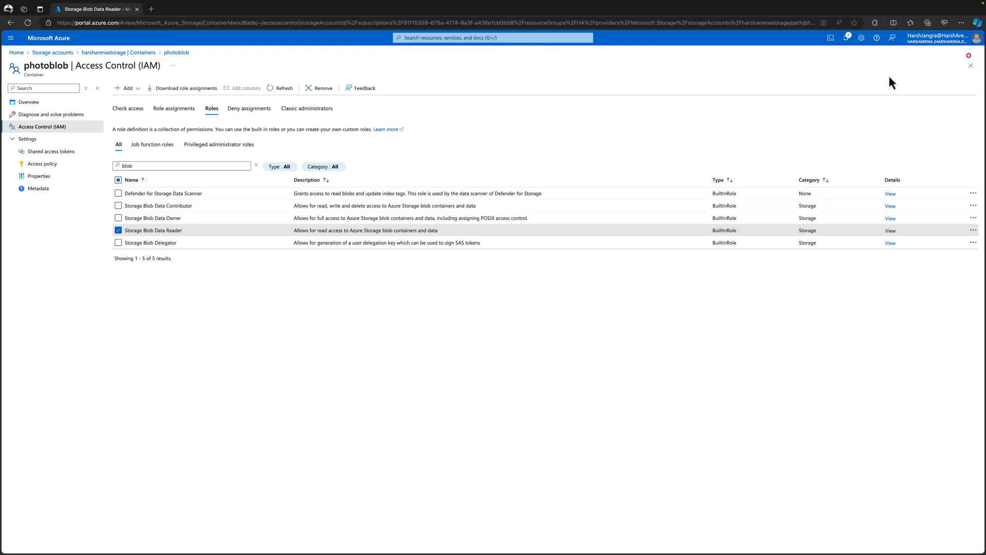
# Start a new role assignment on the photoblob container and choose the Storage Blob Data Reader role, searching for "blob"
pyautogui.click(159, 109)
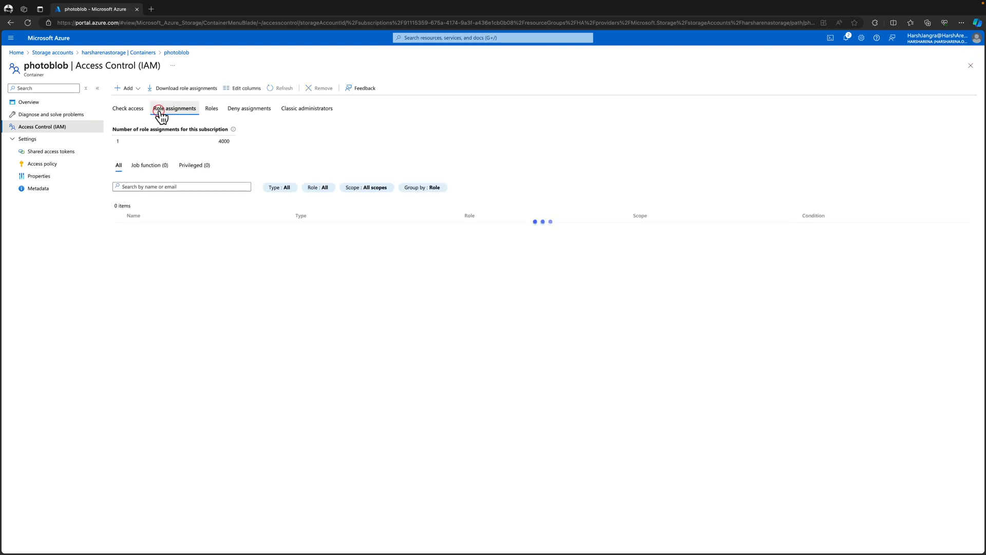
pyautogui.click(138, 88)
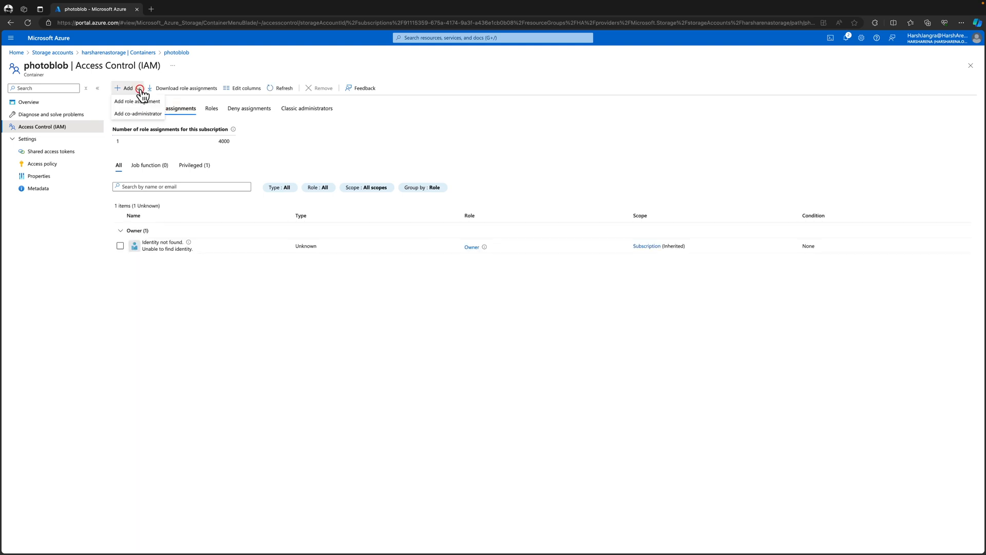
pyautogui.click(148, 103)
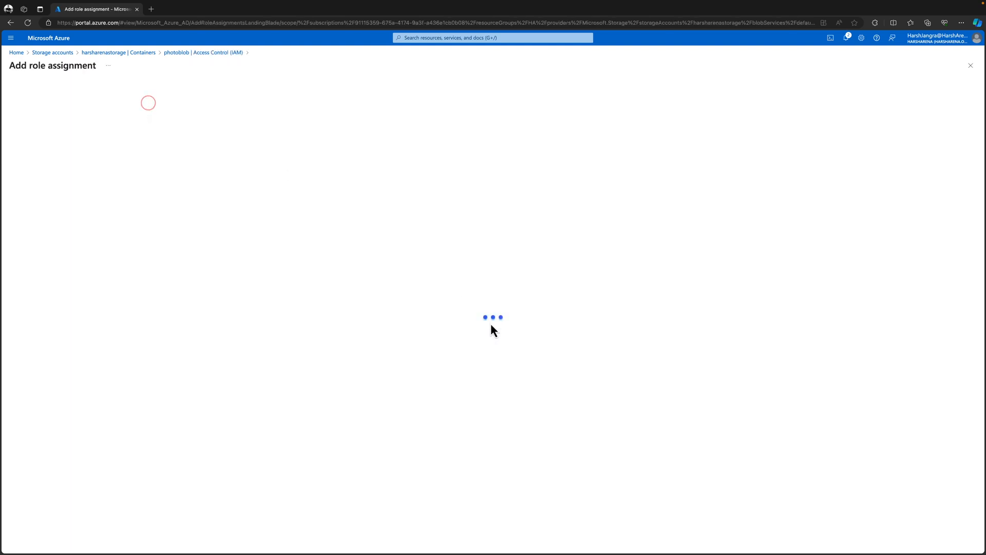
pyautogui.click(95, 161)
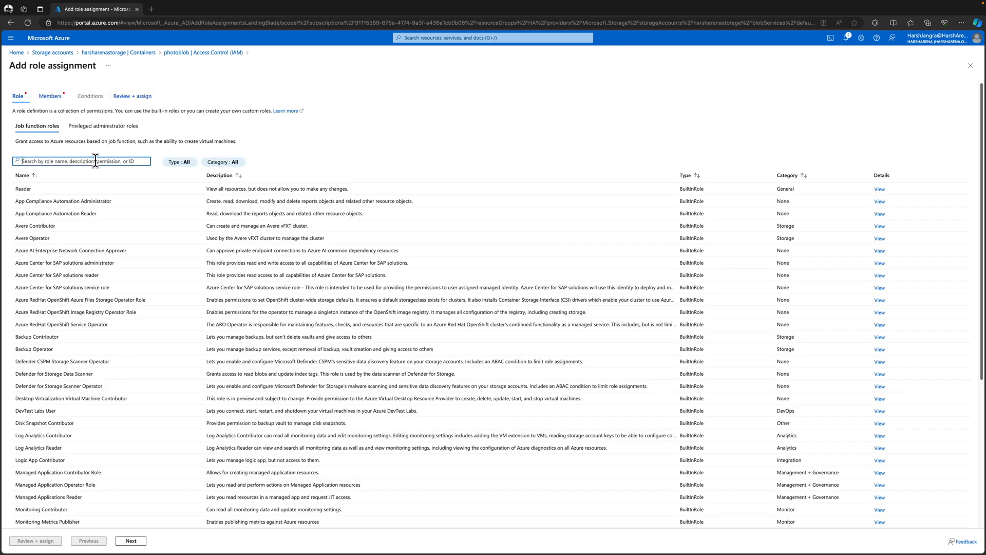
pyautogui.write('blob')
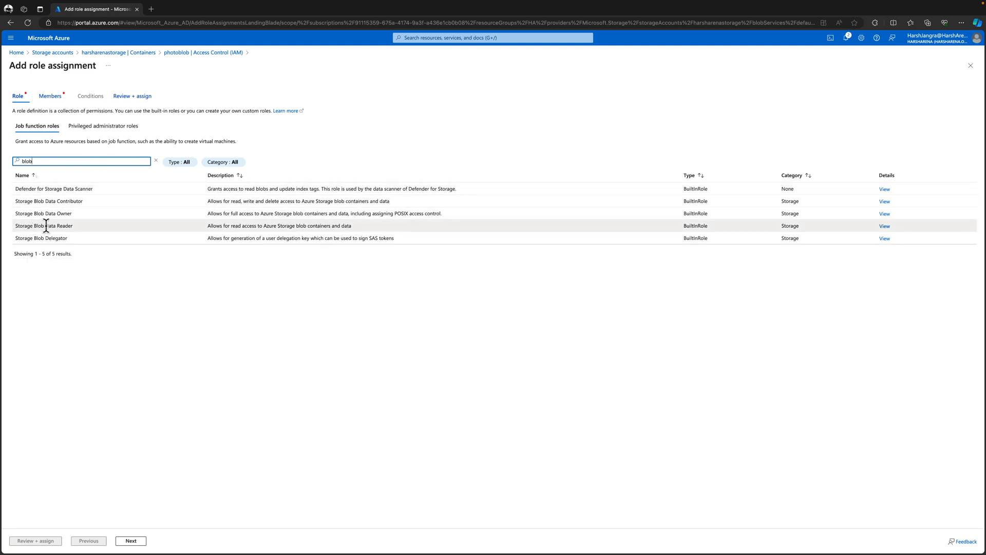
pyautogui.click(48, 227)
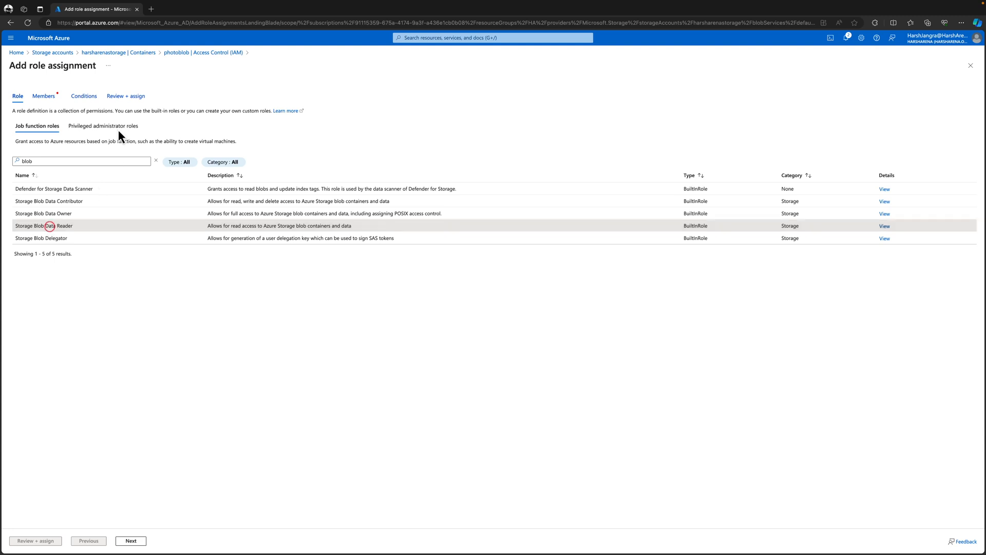
# Add a single directory user as the member of the Storage Blob Data Reader role assignment
pyautogui.click(53, 97)
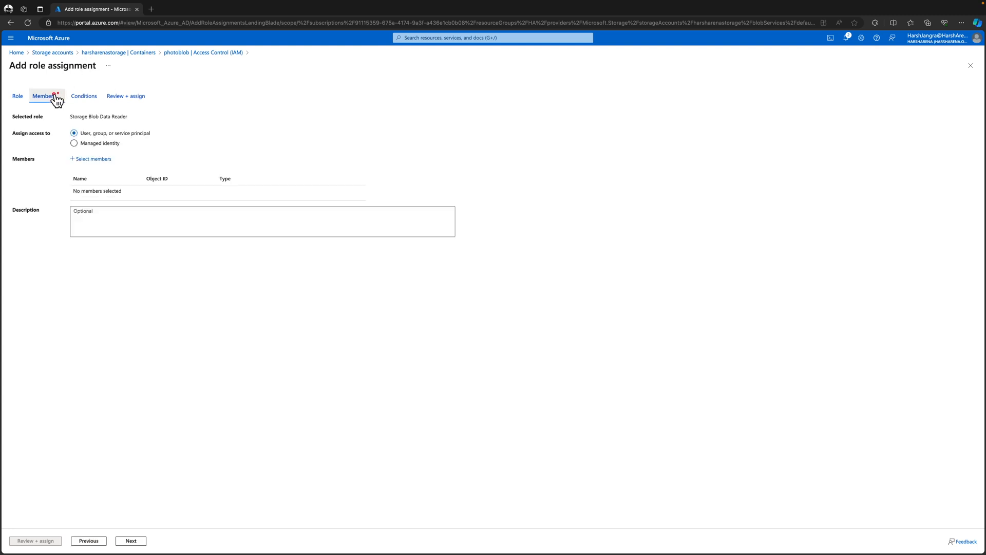
pyautogui.click(85, 163)
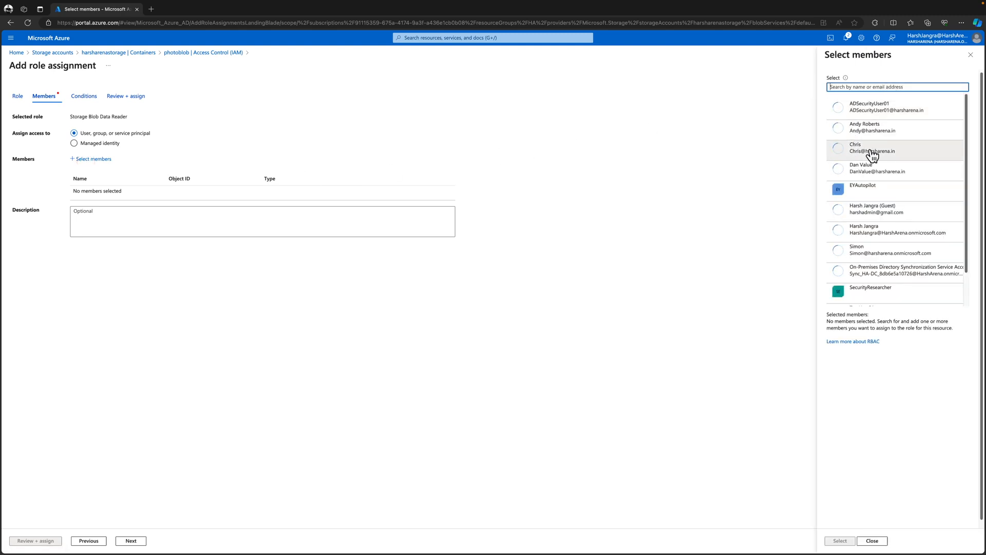
pyautogui.click(872, 154)
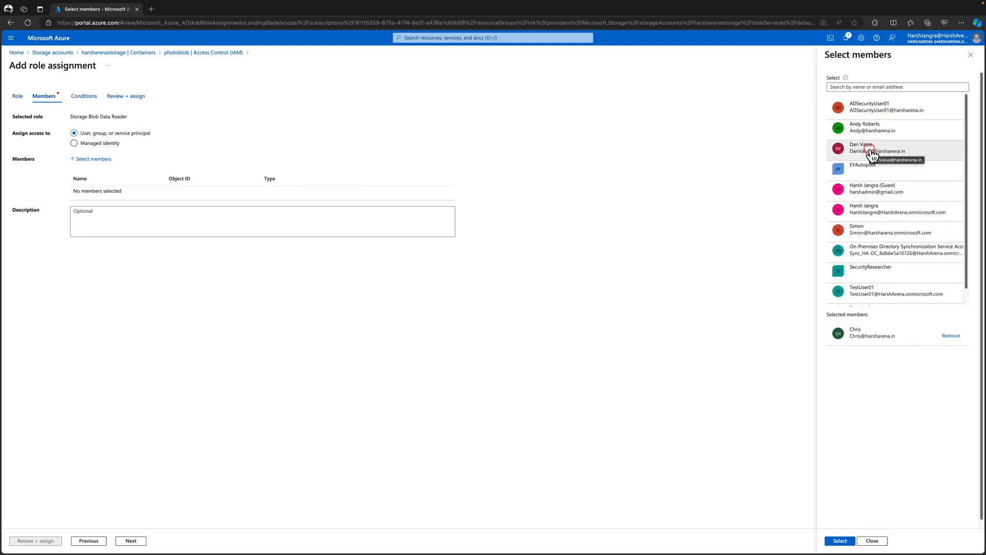
pyautogui.click(845, 541)
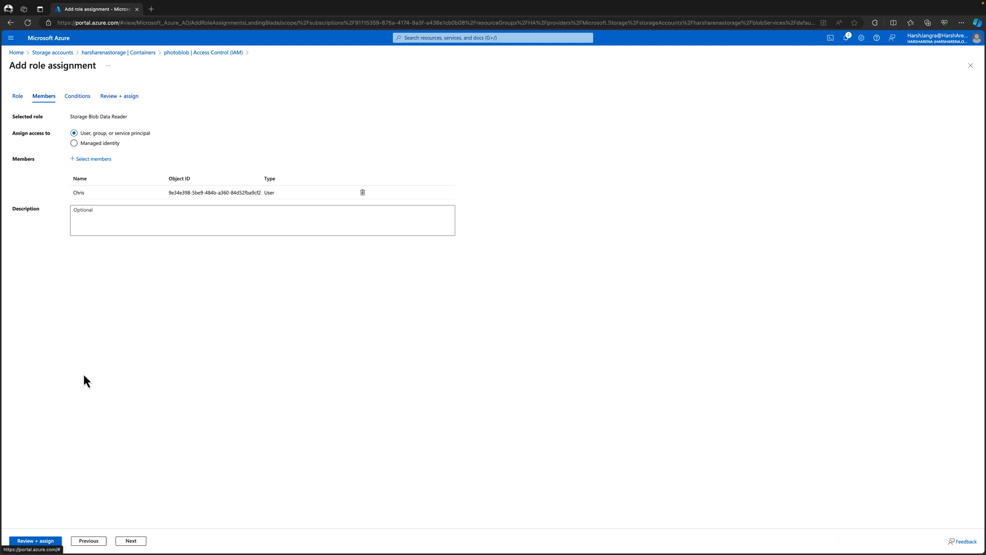